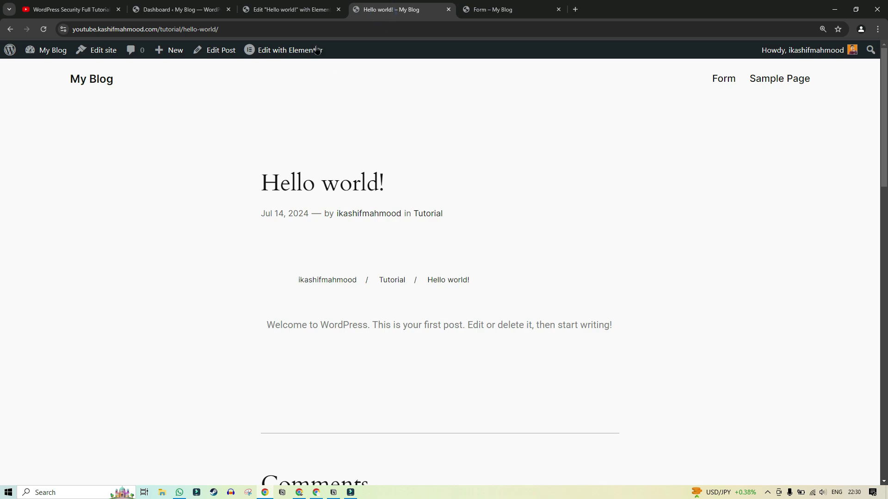
- In the Hello world! Elementor editor, search the widgets for 'brea' to list the breadcrumb widgets
{"action": "left_click", "coordinate": [293, 11]}
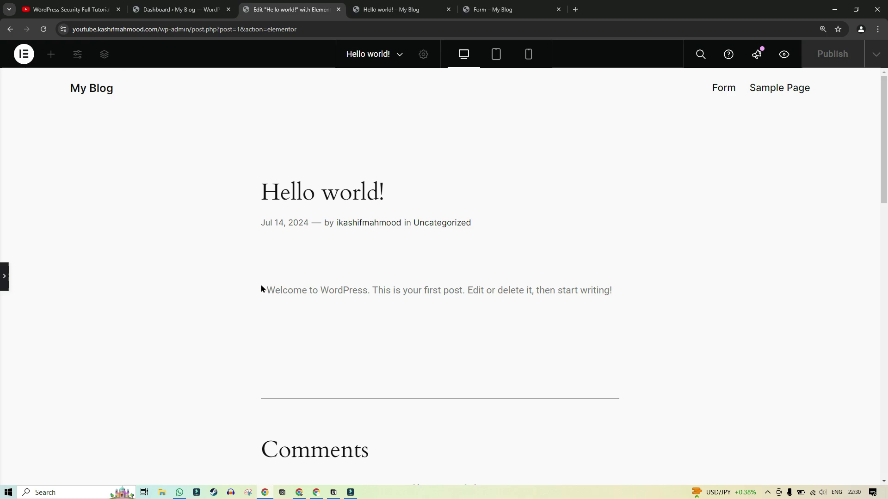
{"action": "left_click", "coordinate": [4, 276]}
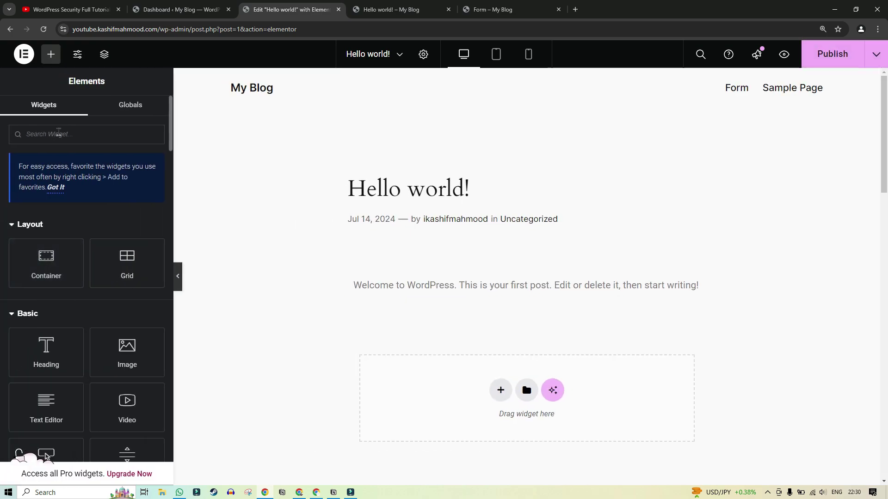
{"action": "left_click", "coordinate": [59, 134]}
{"action": "type", "text": "bren"}
{"action": "key", "text": "BackSpace"}
{"action": "type", "text": "a"}
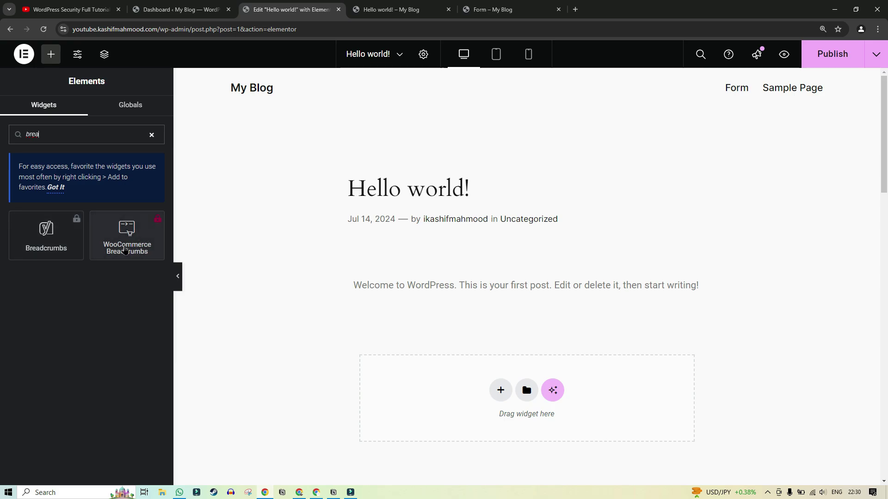
- Search the Add New Plugin directory for 'breadcrumb'
{"action": "left_click", "coordinate": [160, 10]}
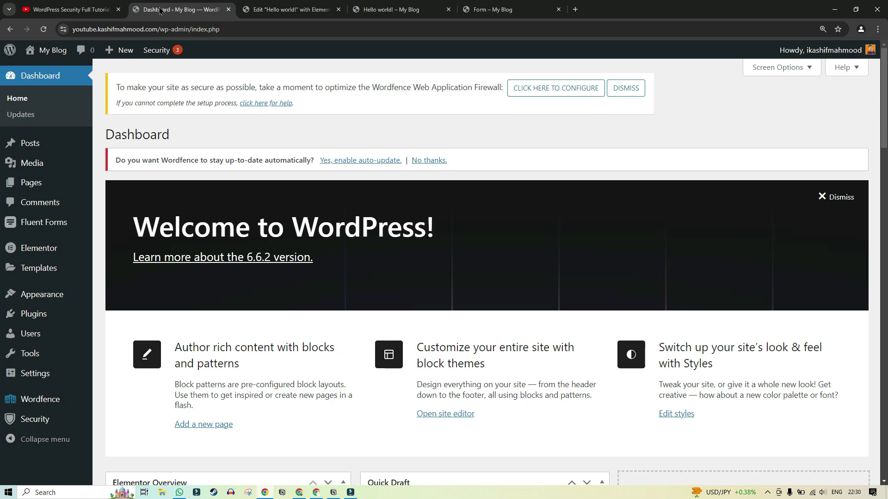
{"action": "mouse_move", "coordinate": [44, 314]}
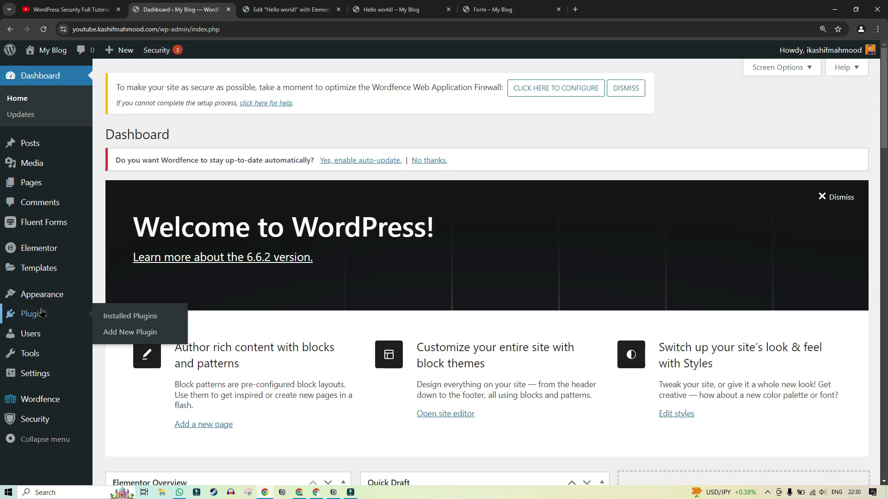
{"action": "left_click", "coordinate": [127, 332]}
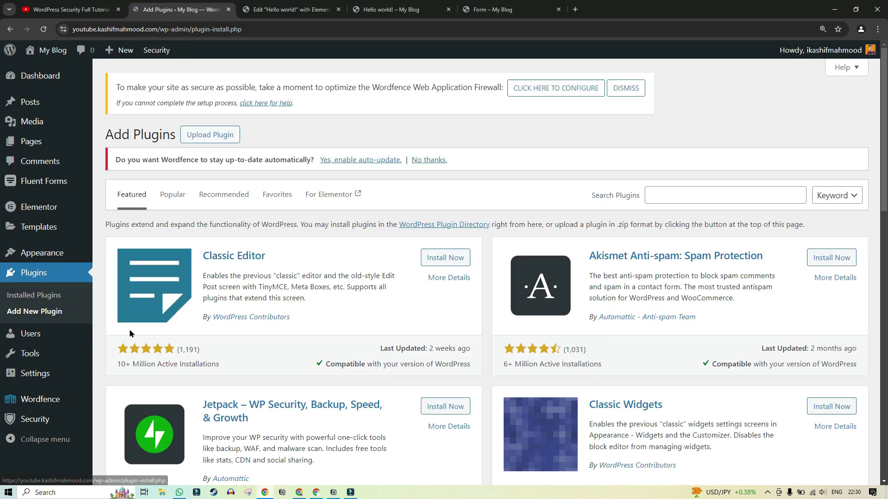
{"action": "left_click", "coordinate": [661, 196]}
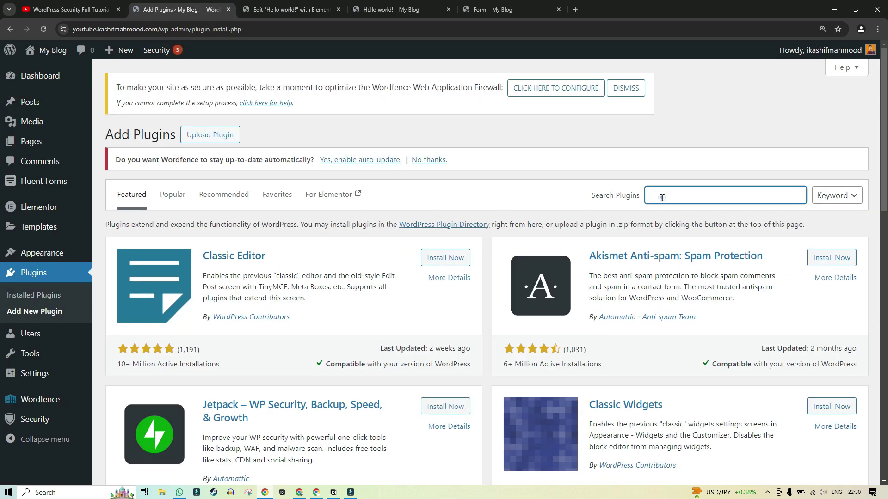
{"action": "type", "text": "breadcrumb"}
- Install and activate Breadcrumb by PickPlugins
{"action": "scroll", "coordinate": [514, 248], "scroll_direction": "down", "scroll_amount": 3}
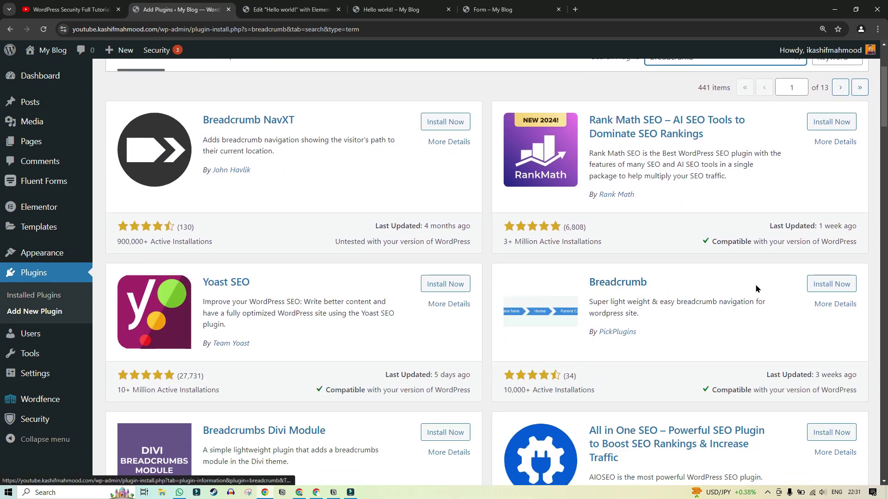
{"action": "left_click", "coordinate": [835, 284]}
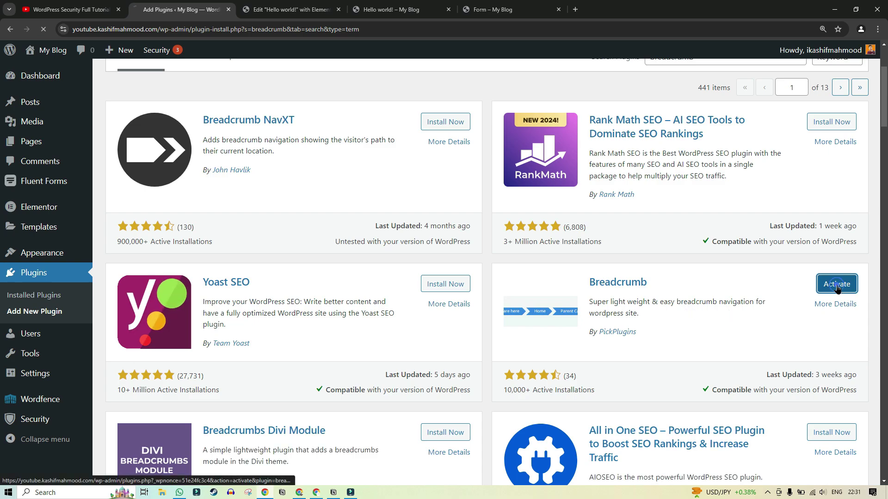
{"action": "left_click", "coordinate": [836, 287]}
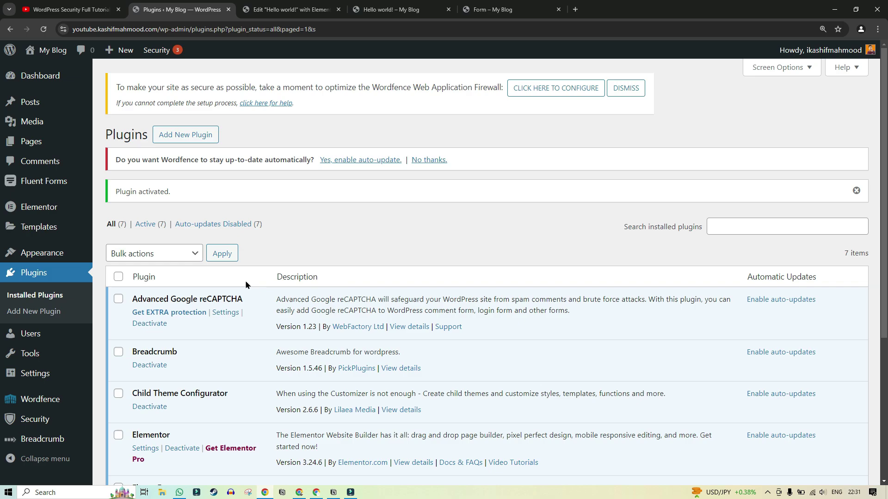
- Pick the orange theme1 card on the Breadcrumb settings' Style tab
{"action": "left_click", "coordinate": [40, 440]}
{"action": "left_click", "coordinate": [141, 195]}
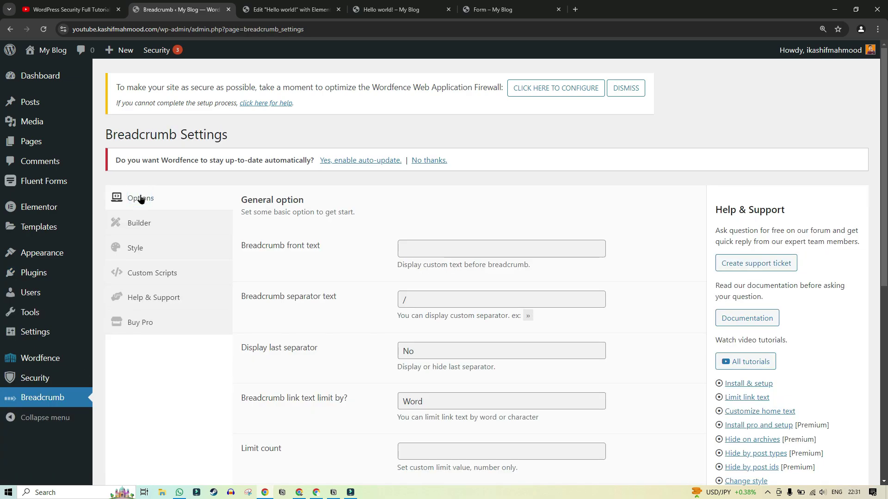
{"action": "left_click", "coordinate": [139, 250]}
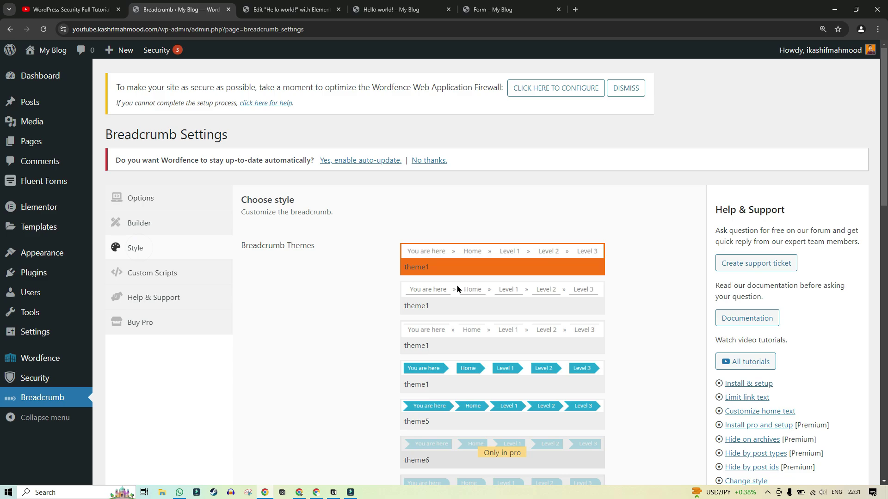
{"action": "scroll", "coordinate": [457, 234], "scroll_direction": "down", "scroll_amount": 2}
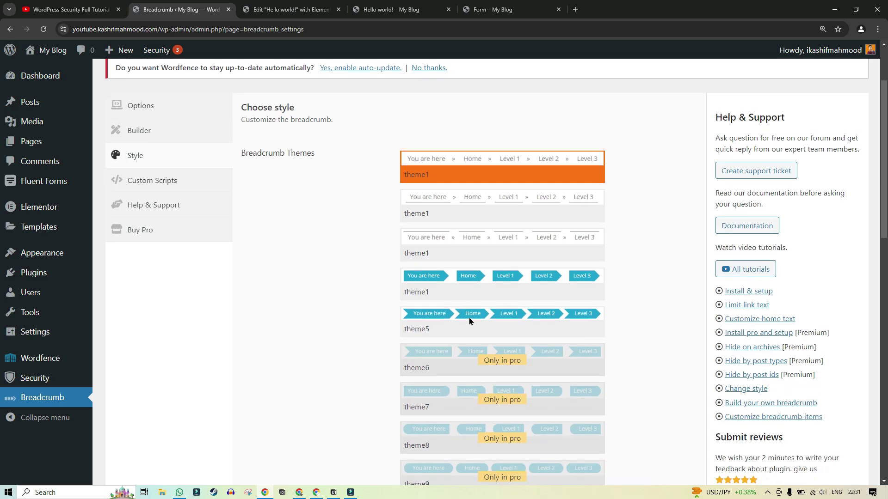
{"action": "left_click", "coordinate": [440, 179]}
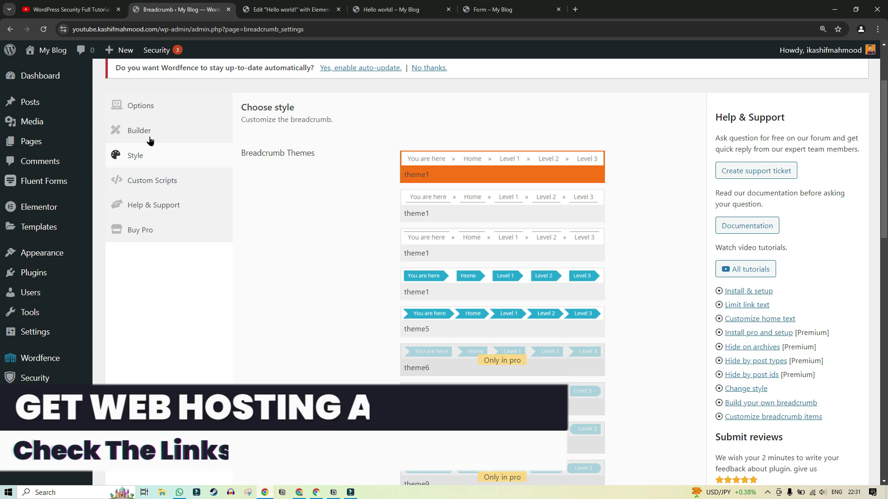
- Enter '/' as the breadcrumb separator text, checking it against the live post's separator
{"action": "left_click", "coordinate": [141, 106]}
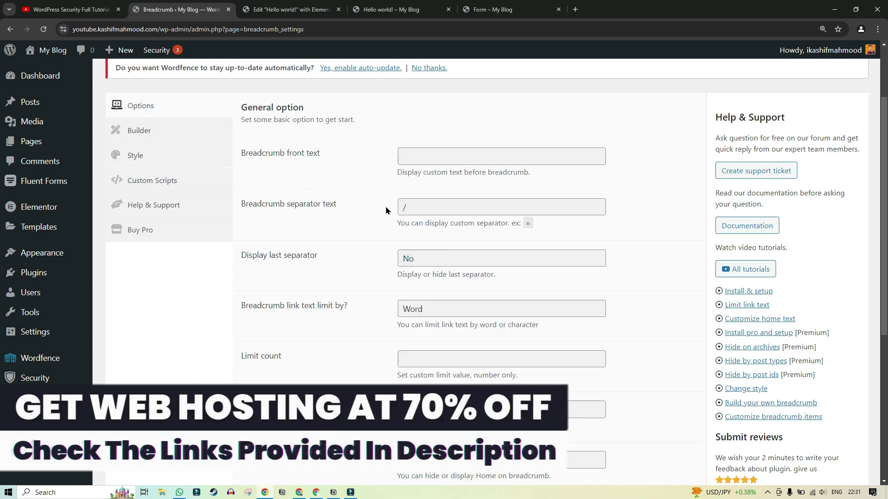
{"action": "left_click", "coordinate": [404, 207]}
{"action": "type", "text": "/"}
{"action": "left_click", "coordinate": [422, 207]}
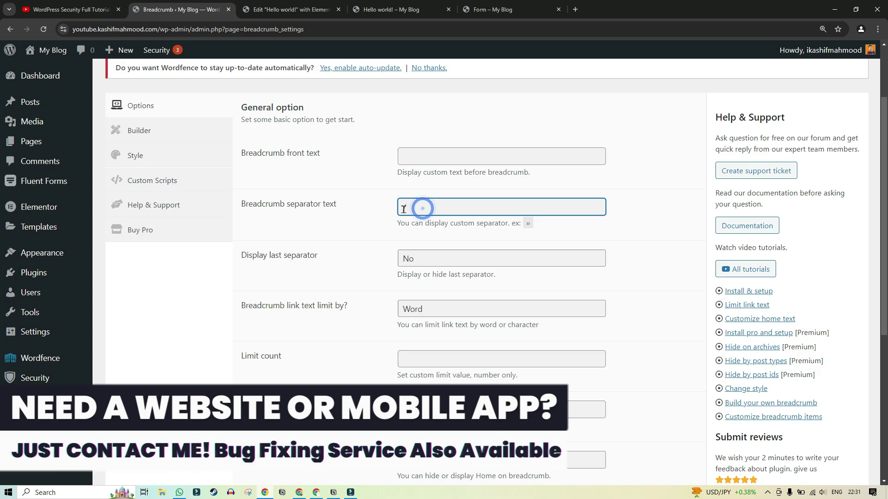
{"action": "left_click", "coordinate": [390, 14]}
{"action": "double_click", "coordinate": [368, 280]}
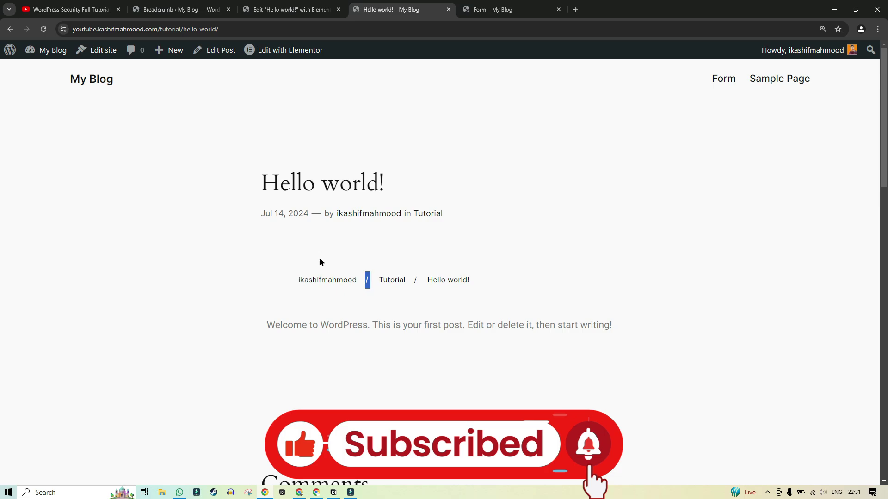
{"action": "left_click", "coordinate": [203, 7]}
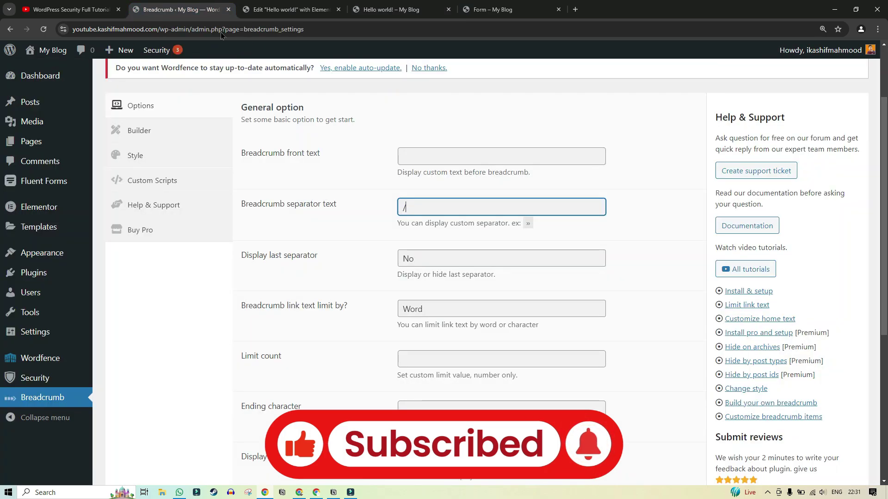
{"action": "double_click", "coordinate": [440, 207]}
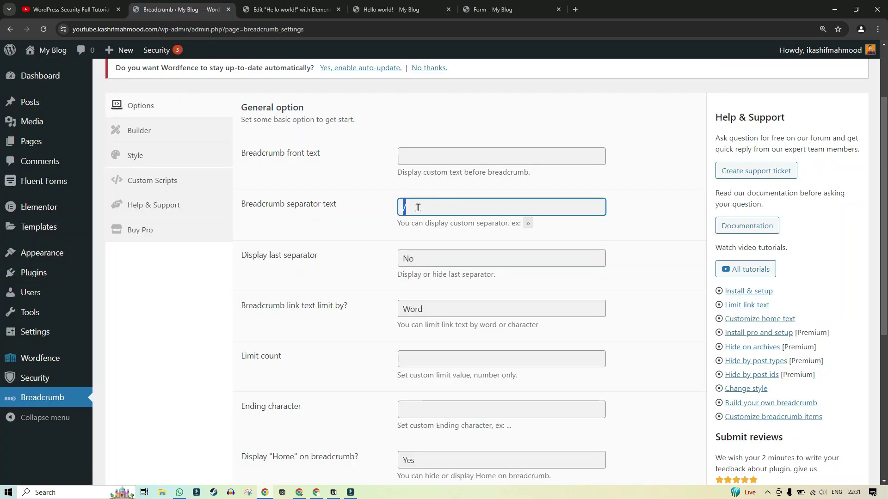
- Leave Hide WooCommerce breadcrumb at No and save the breadcrumb options
{"action": "scroll", "coordinate": [300, 278], "scroll_direction": "down", "scroll_amount": 5}
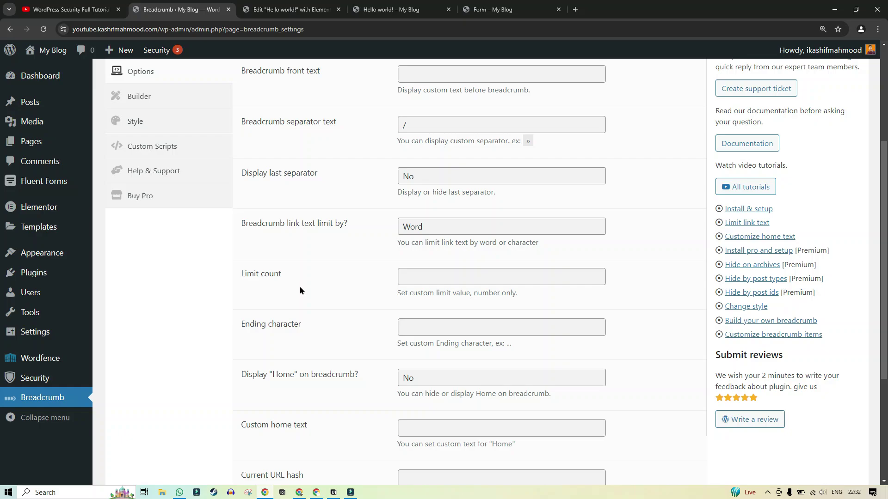
{"action": "left_click", "coordinate": [439, 350]}
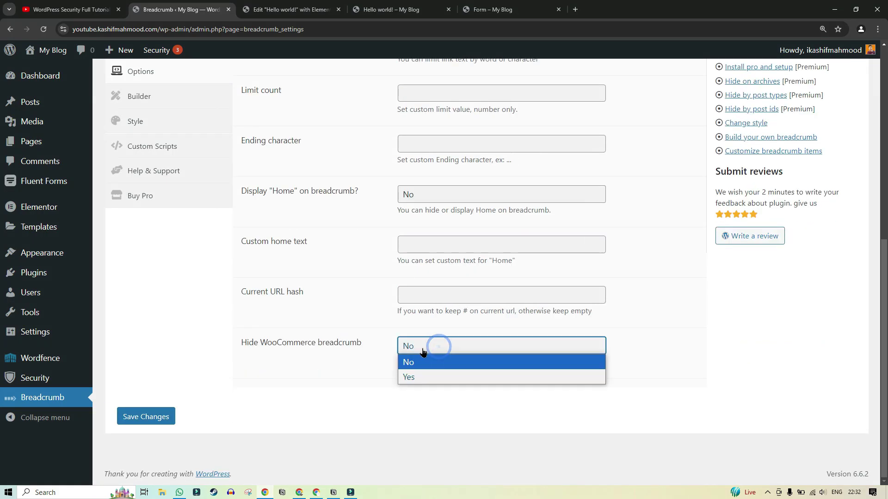
{"action": "left_click", "coordinate": [421, 347]}
{"action": "left_click", "coordinate": [415, 350]}
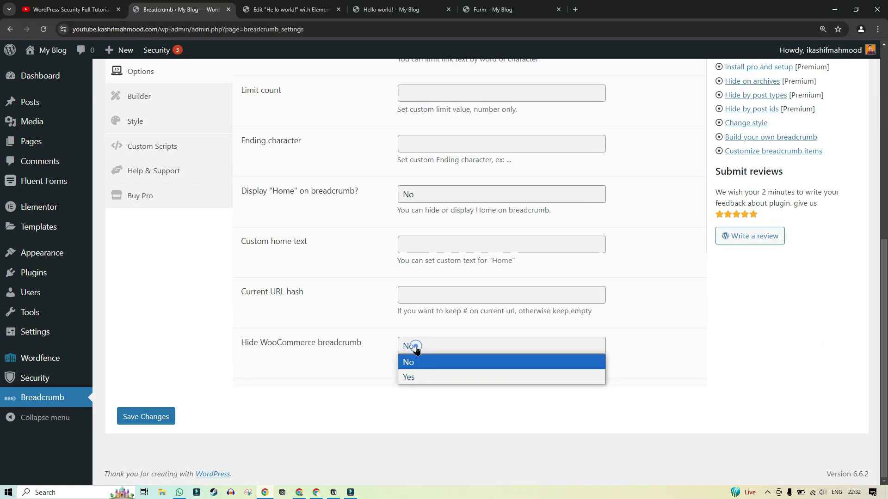
{"action": "left_click", "coordinate": [415, 347]}
{"action": "scroll", "coordinate": [396, 400], "scroll_direction": "up", "scroll_amount": 1}
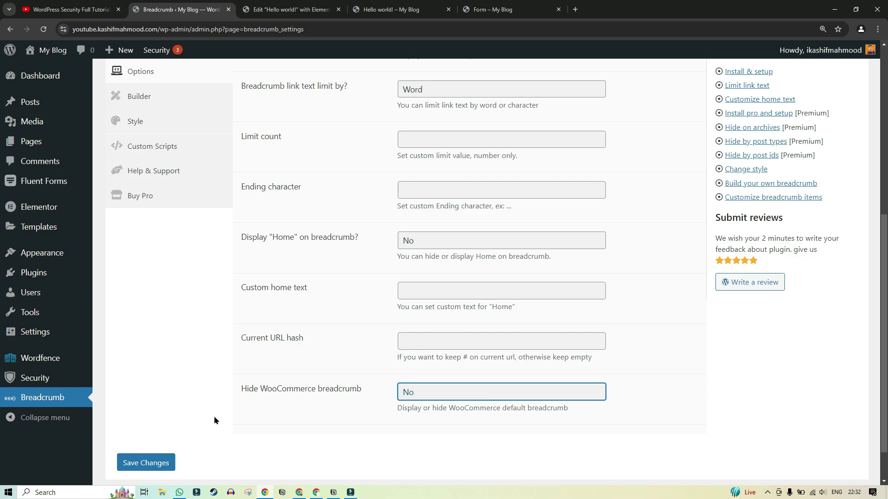
{"action": "left_click", "coordinate": [147, 463]}
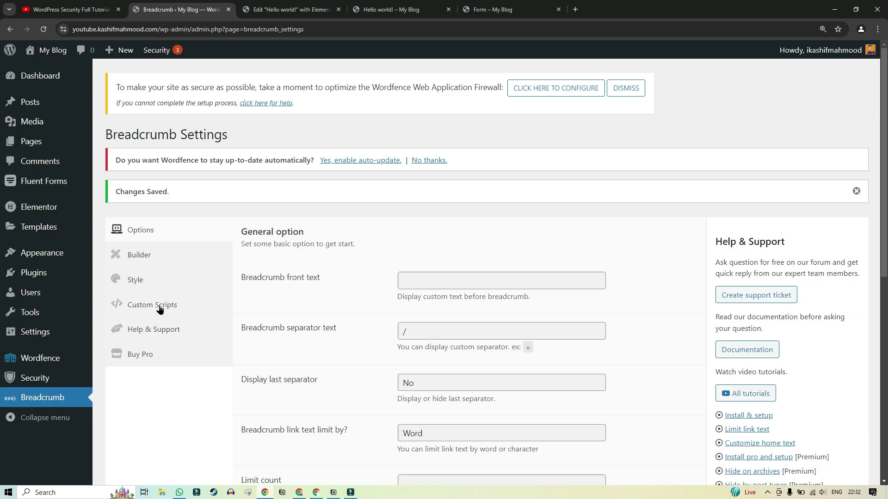
- Copy the [breadcrumb] shortcode from the Help & Support section, then go back to Elementor
{"action": "left_click", "coordinate": [145, 331]}
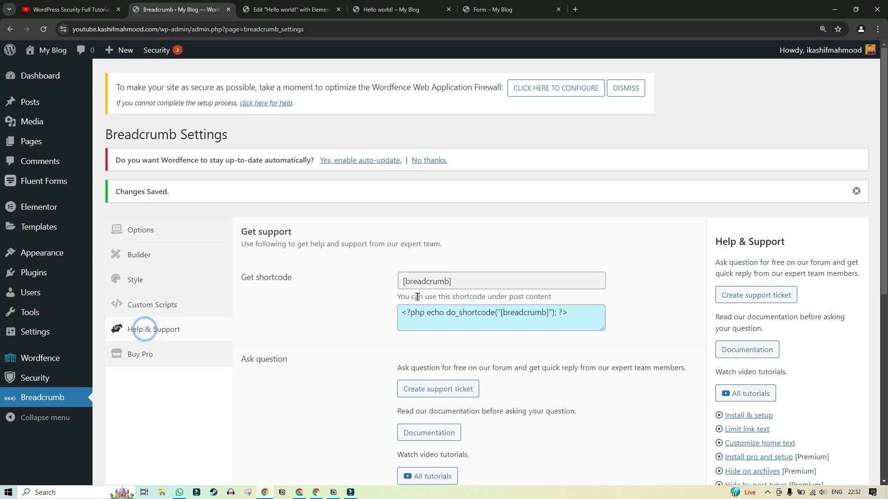
{"action": "left_click", "coordinate": [437, 282]}
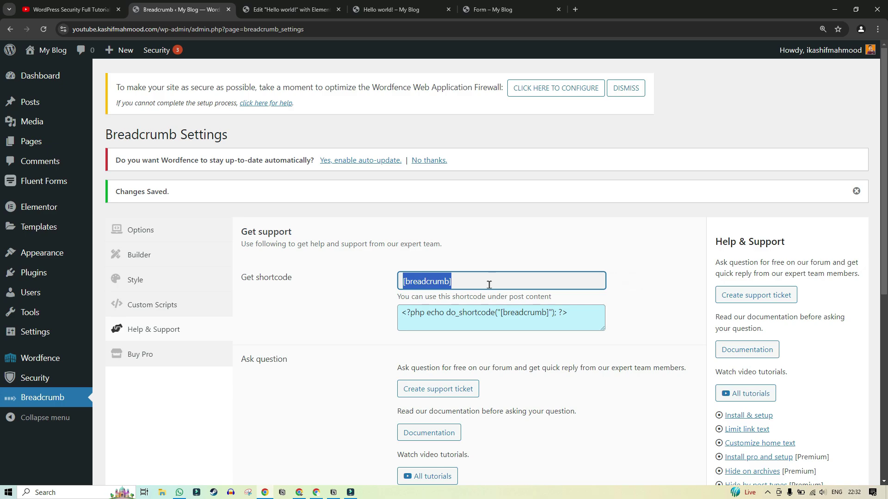
{"action": "left_click_drag", "start_coordinate": [399, 316], "coordinate": [551, 313]}
{"action": "left_click", "coordinate": [319, 315]}
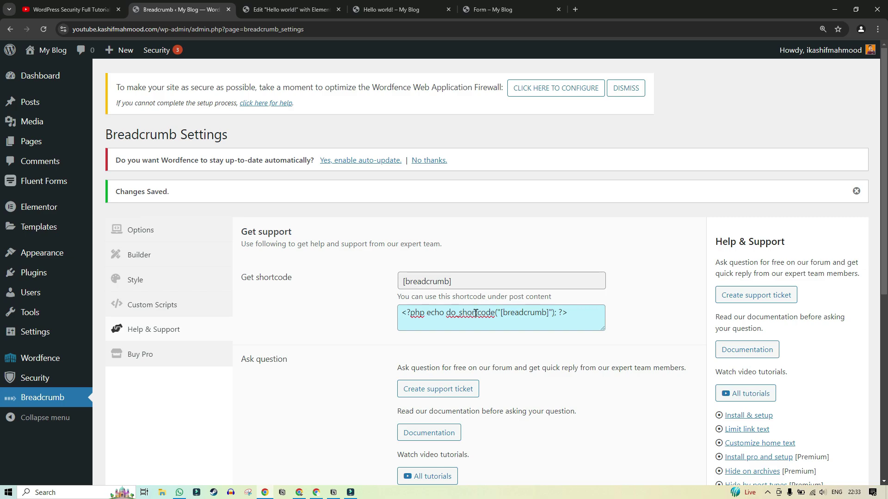
{"action": "left_click", "coordinate": [461, 283]}
{"action": "key", "text": "ctrl+c"}
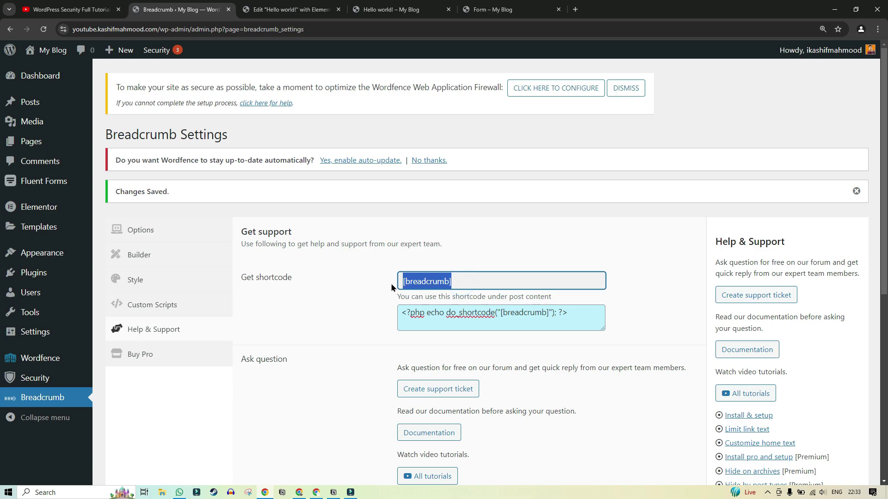
{"action": "key", "text": "ctrl+Tab"}
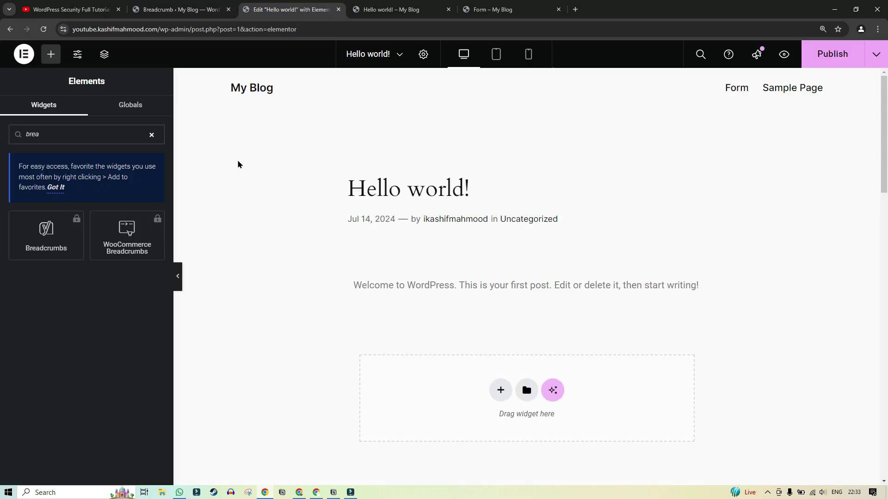
- Place a Shortcode widget holding [breadcrumb] above the post text and publish the post
{"action": "left_click", "coordinate": [151, 135]}
{"action": "left_click", "coordinate": [85, 135]}
{"action": "type", "text": "s"}
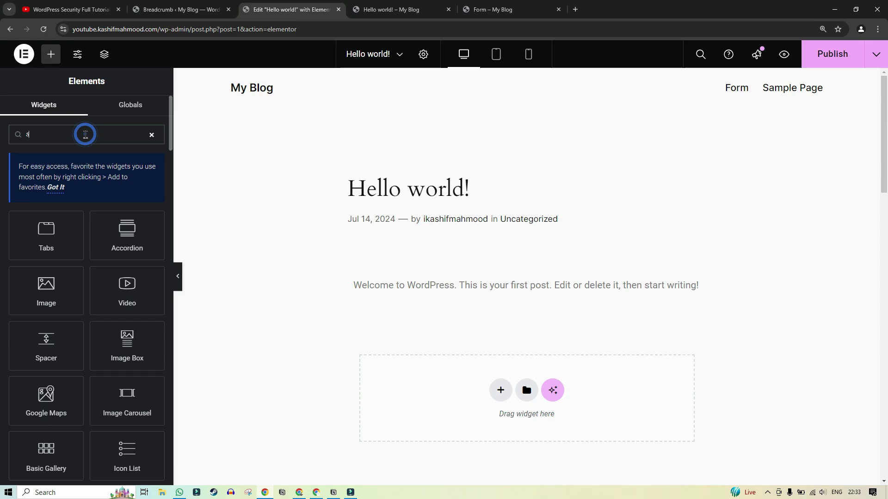
{"action": "type", "text": "hor"}
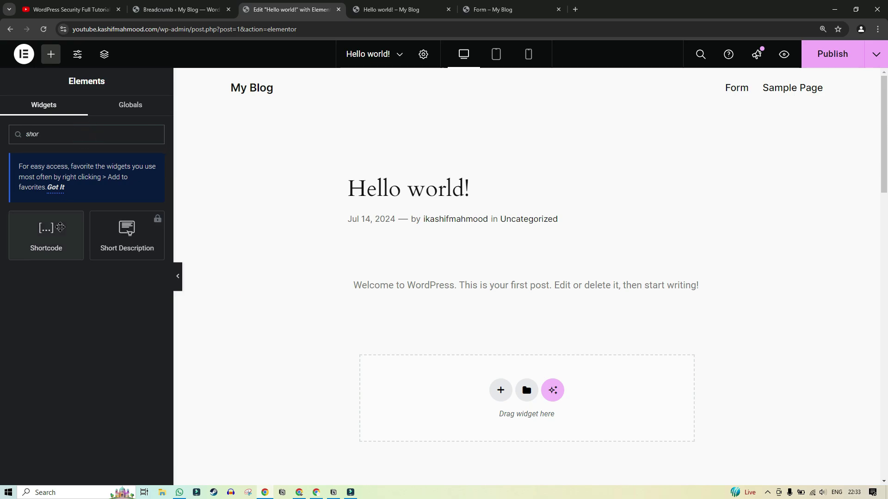
{"action": "left_click_drag", "start_coordinate": [53, 228], "coordinate": [414, 271]}
{"action": "left_click", "coordinate": [103, 229]}
{"action": "key", "text": "ctrl+v"}
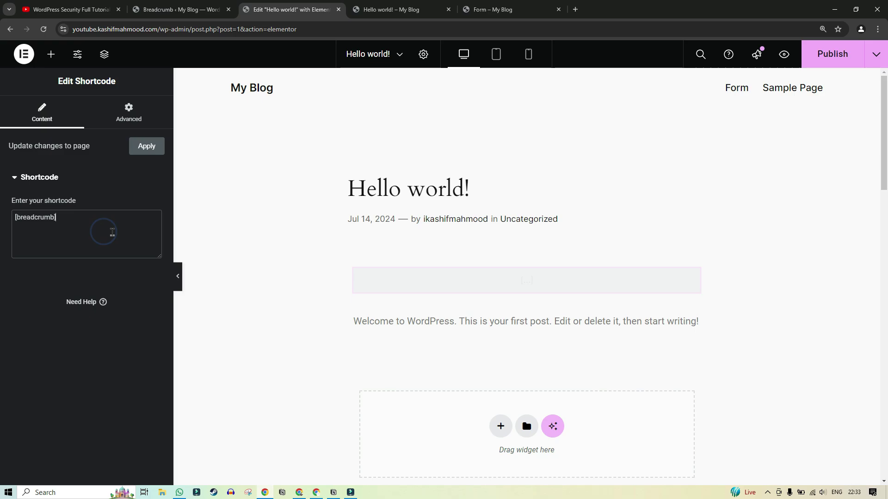
{"action": "left_click", "coordinate": [833, 54]}
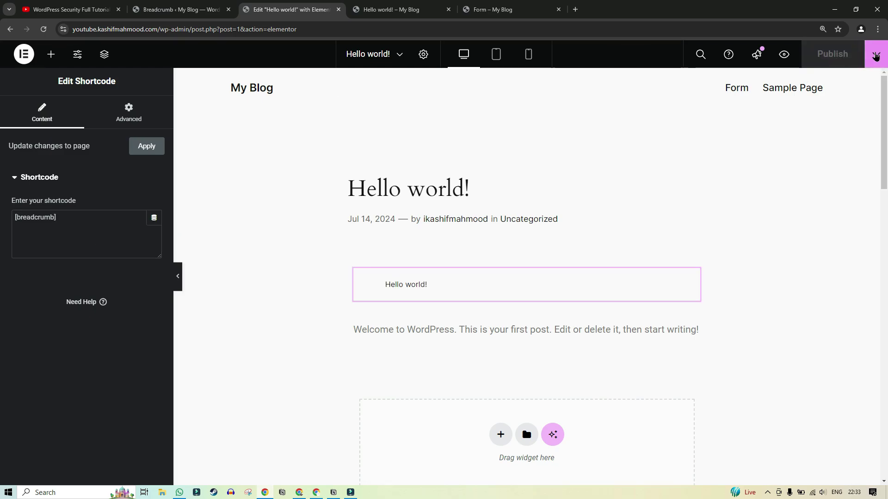
{"action": "left_click", "coordinate": [876, 54]}
- Open the live post and inspect its 'Tutorial / Hello world!' breadcrumb and category URL
{"action": "left_click", "coordinate": [824, 140]}
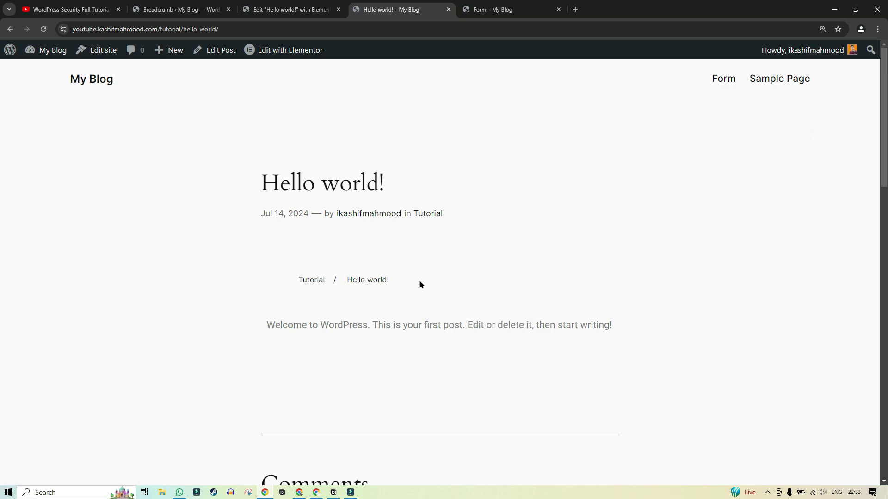
{"action": "left_click_drag", "start_coordinate": [419, 279], "coordinate": [282, 289]}
{"action": "left_click", "coordinate": [281, 284]}
{"action": "left_click_drag", "start_coordinate": [199, 29], "coordinate": [240, 29]}
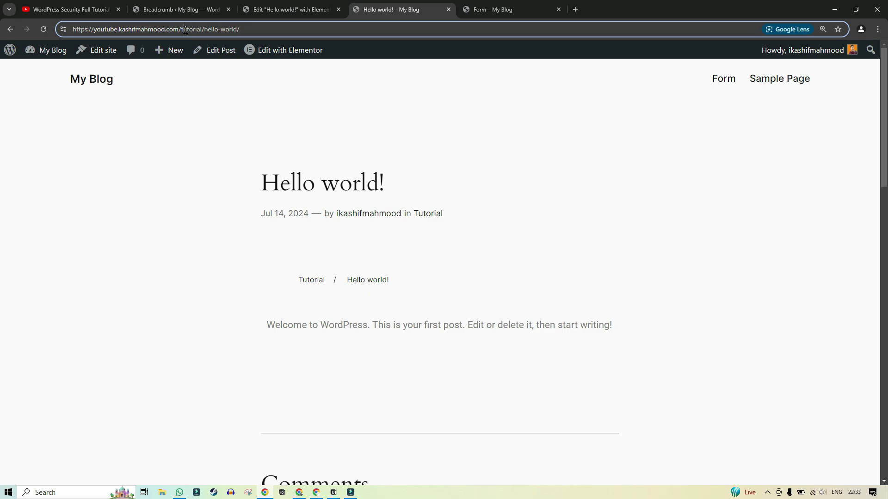
{"action": "double_click", "coordinate": [190, 29]}
{"action": "left_click", "coordinate": [266, 272]}
{"action": "left_click_drag", "start_coordinate": [266, 273], "coordinate": [425, 282]}
{"action": "left_click", "coordinate": [426, 283]}
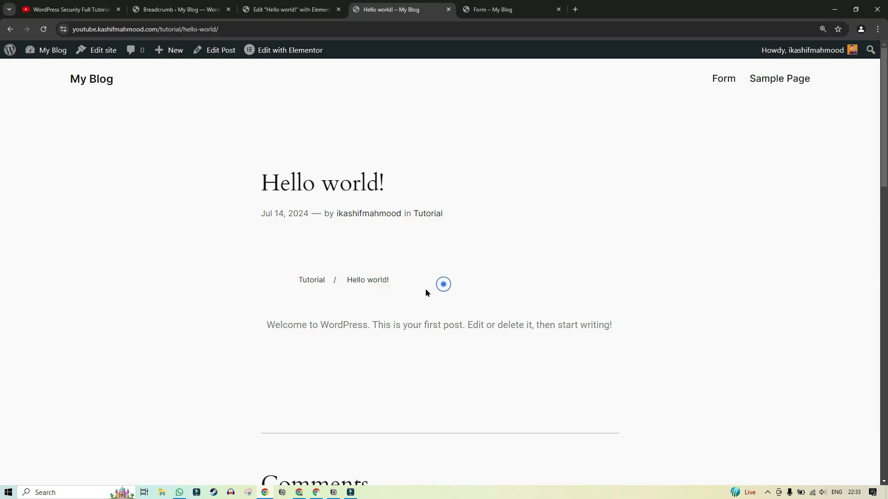
- In the Breadcrumb Builder, add Post author, Post category and Post title for posts, then save
{"action": "left_click", "coordinate": [178, 9]}
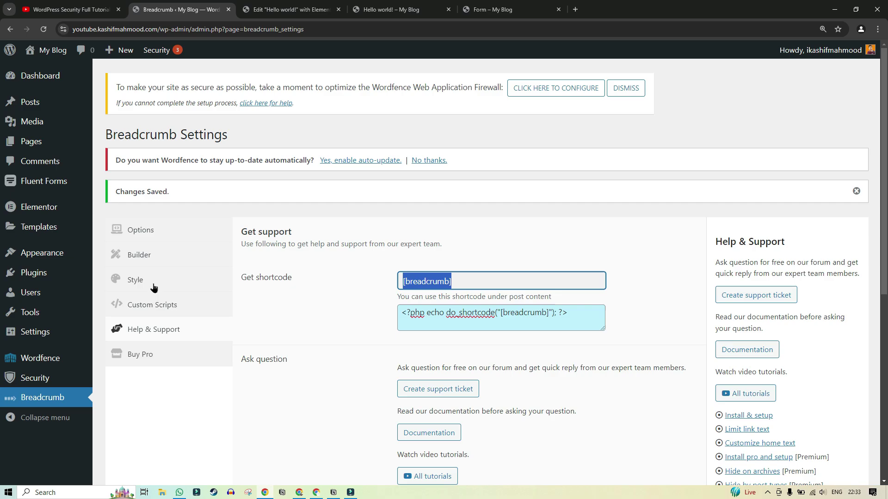
{"action": "left_click", "coordinate": [132, 254]}
{"action": "scroll", "coordinate": [374, 317], "scroll_direction": "down", "scroll_amount": 2}
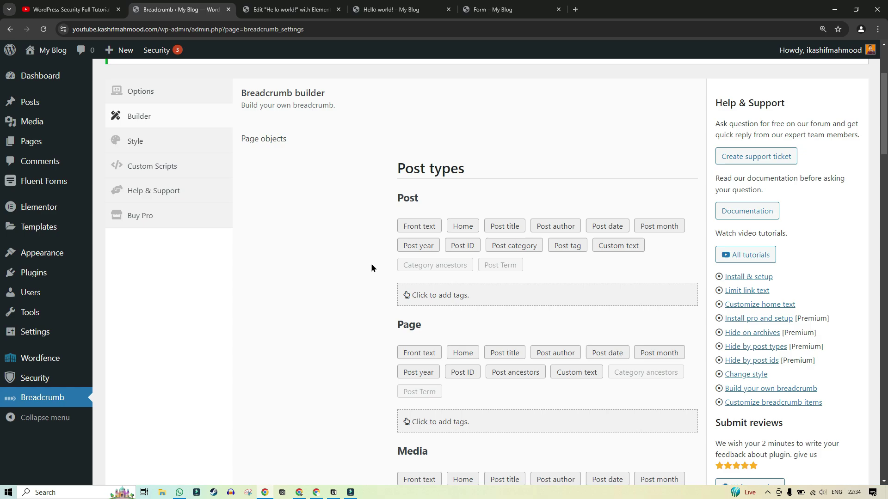
{"action": "left_click", "coordinate": [551, 231]}
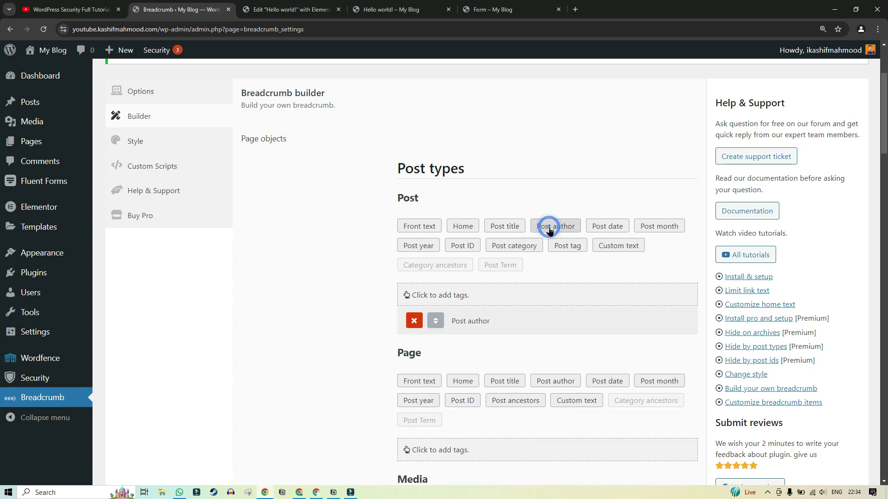
{"action": "left_click", "coordinate": [512, 249]}
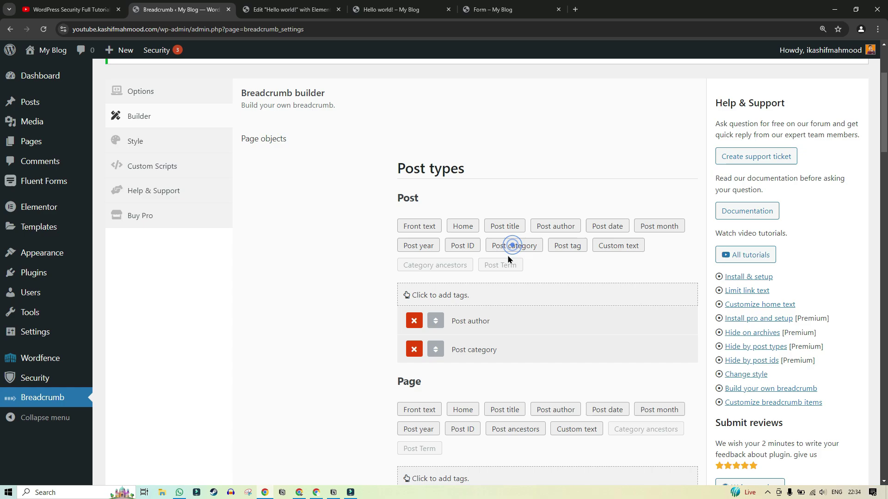
{"action": "left_click", "coordinate": [502, 228]}
{"action": "scroll", "coordinate": [305, 283], "scroll_direction": "down", "scroll_amount": 15}
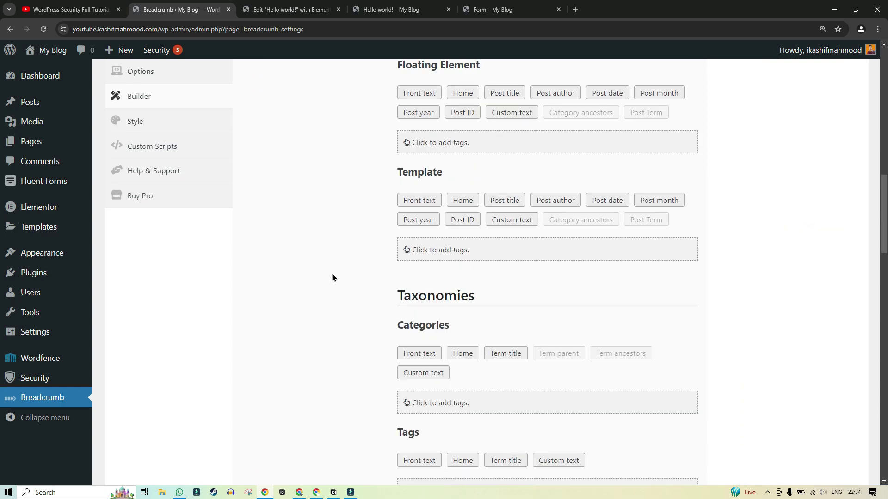
{"action": "scroll", "coordinate": [331, 278], "scroll_direction": "down", "scroll_amount": 12}
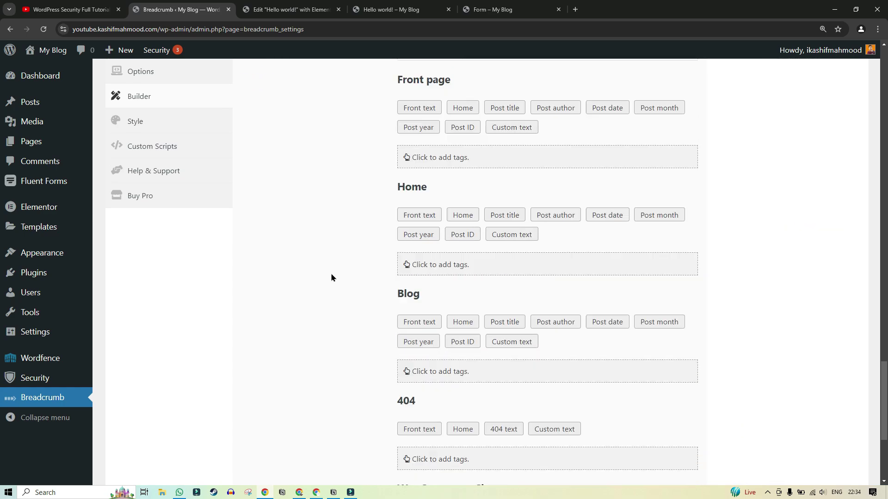
{"action": "scroll", "coordinate": [331, 277], "scroll_direction": "down", "scroll_amount": 3}
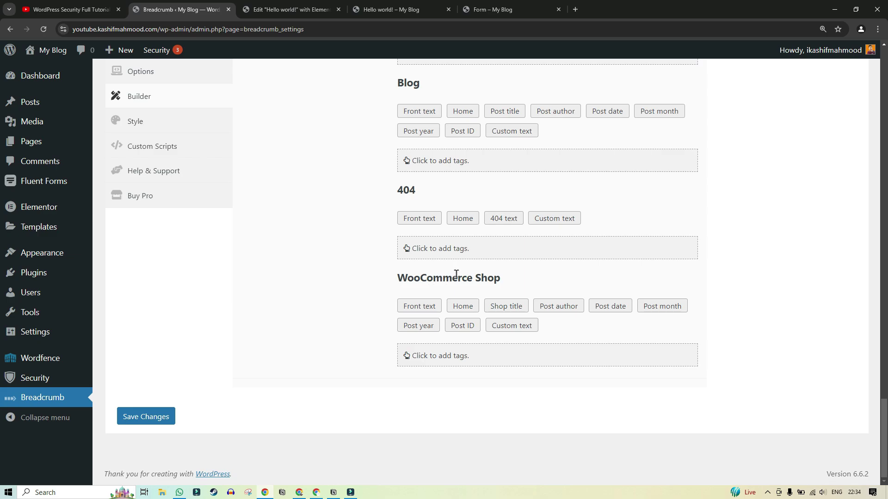
{"action": "left_click", "coordinate": [157, 417]}
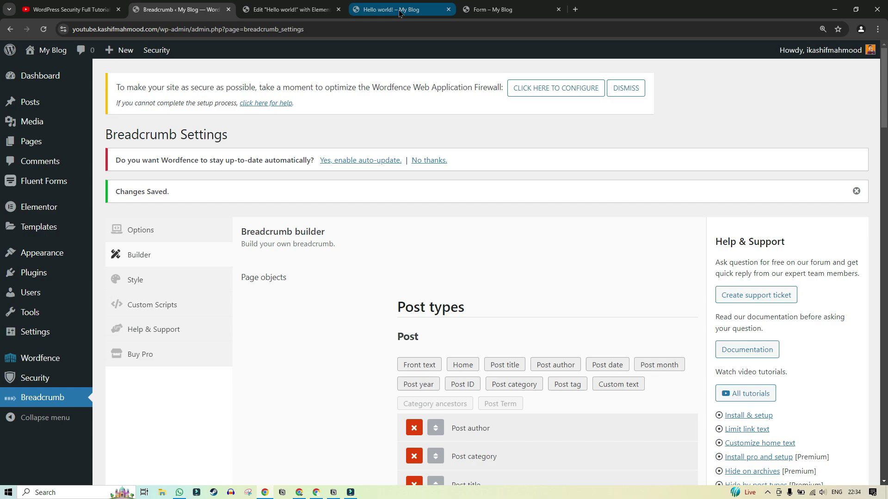
- Reload the Hello world! post and check the category and slug in its address
{"action": "left_click", "coordinate": [395, 10]}
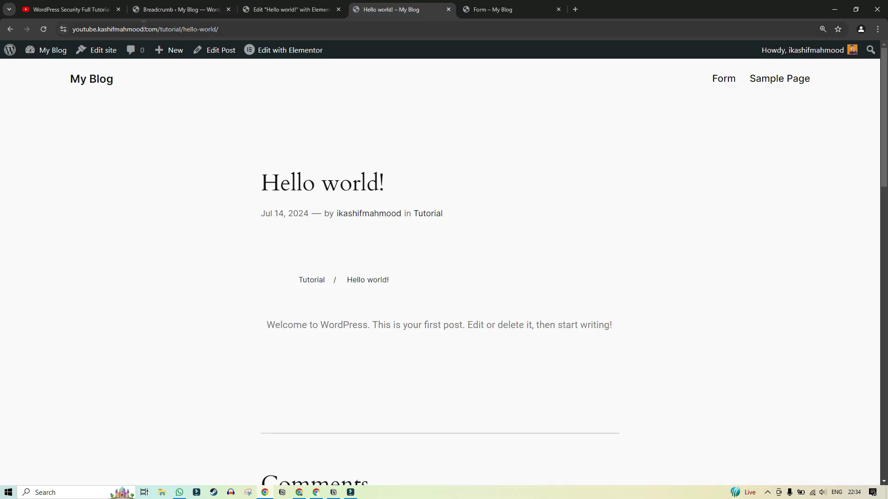
{"action": "left_click", "coordinate": [44, 30]}
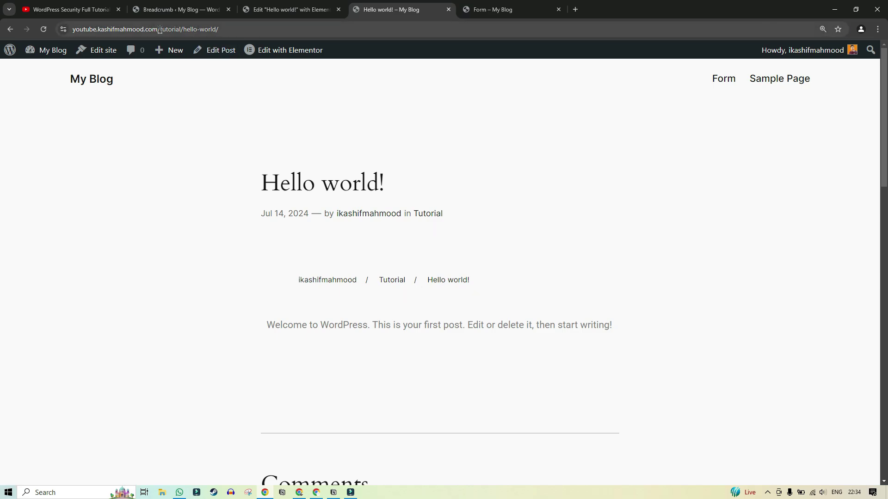
{"action": "left_click_drag", "start_coordinate": [159, 29], "coordinate": [219, 29]}
- Check the /%category%/%postname%/ custom structure in Settings > Permalinks, then return to the post
{"action": "left_click", "coordinate": [278, 10]}
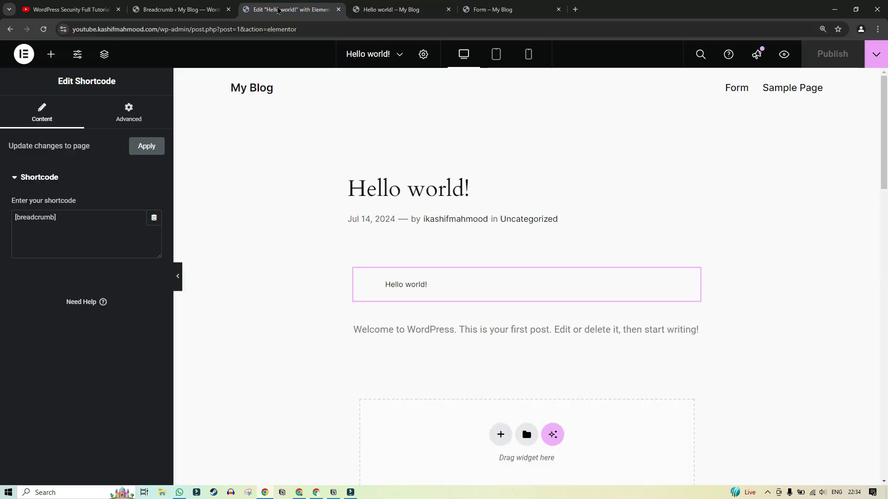
{"action": "left_click", "coordinate": [183, 10]}
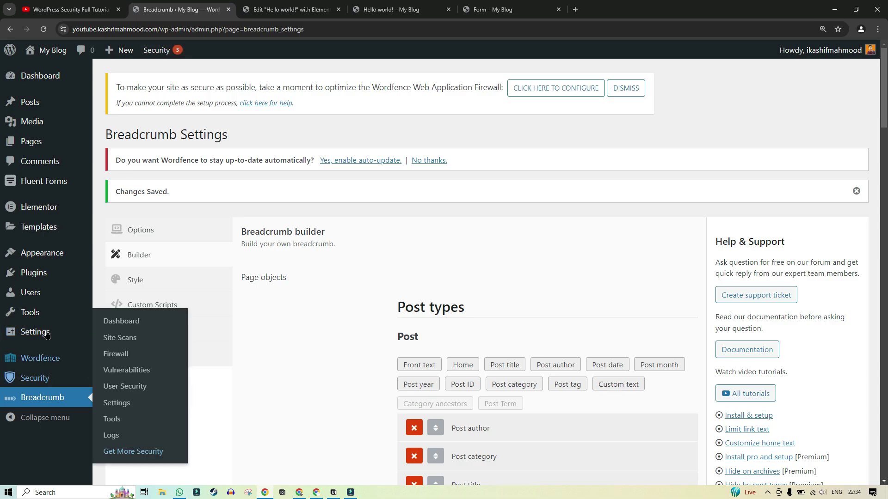
{"action": "mouse_move", "coordinate": [35, 331]}
{"action": "left_click", "coordinate": [124, 409]}
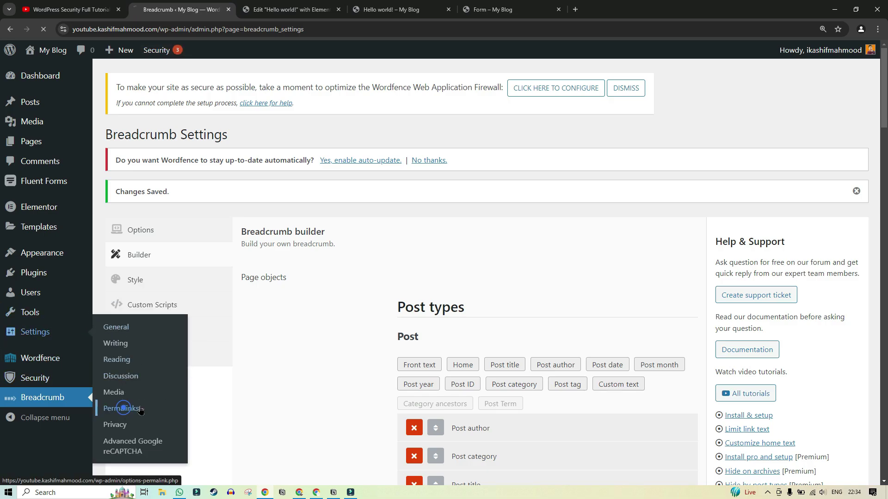
{"action": "scroll", "coordinate": [393, 291], "scroll_direction": "down", "scroll_amount": 2}
{"action": "left_click_drag", "start_coordinate": [399, 300], "coordinate": [511, 298]}
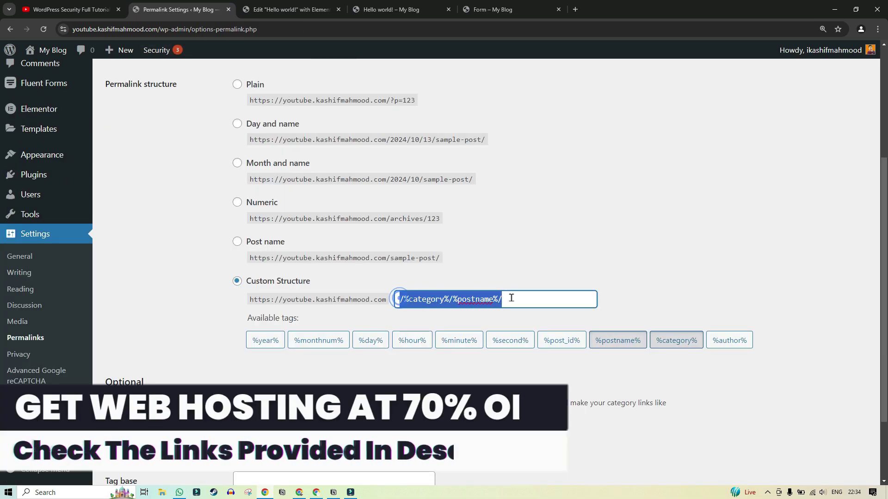
{"action": "left_click", "coordinate": [529, 296]}
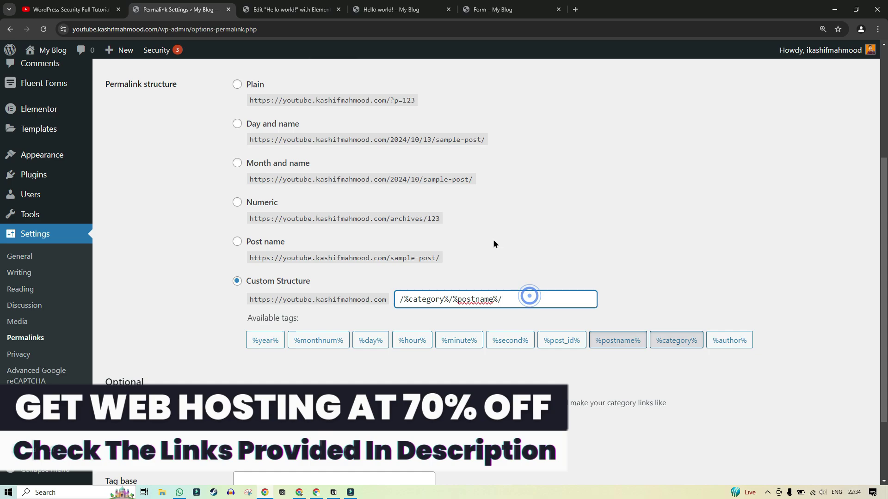
{"action": "left_click", "coordinate": [399, 10]}
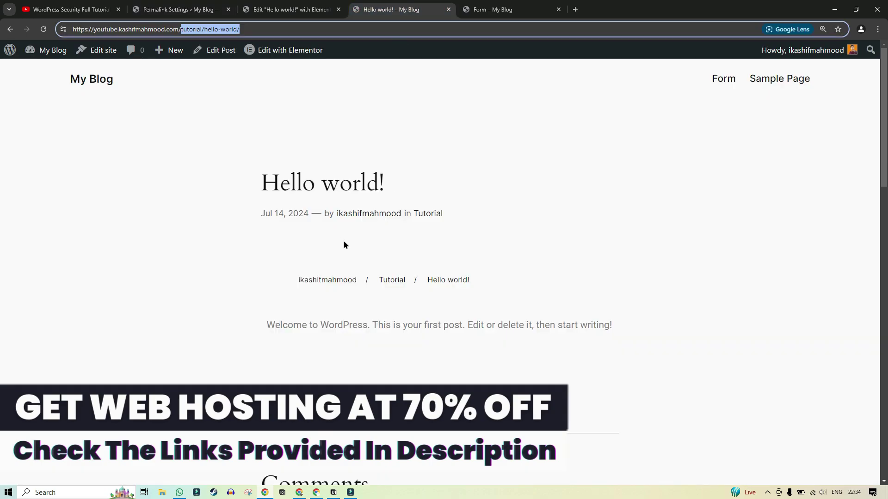
{"action": "double_click", "coordinate": [290, 285]}
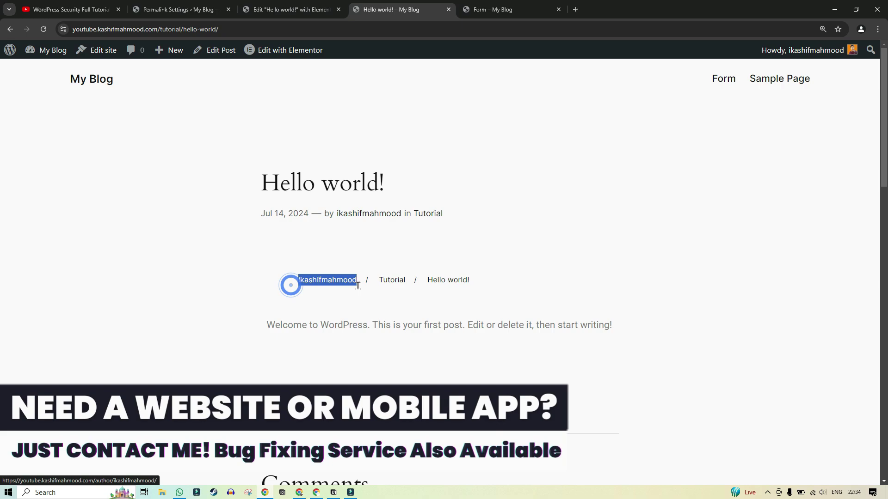
{"action": "left_click", "coordinate": [253, 288]}
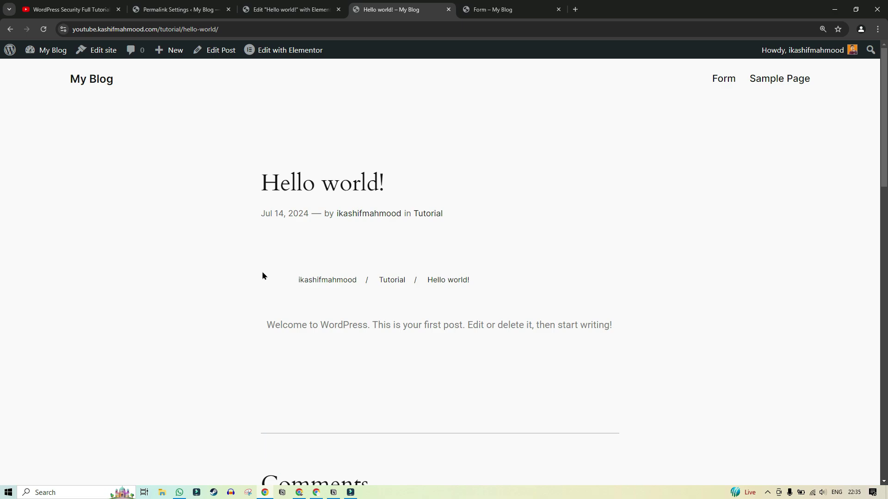
{"action": "left_click", "coordinate": [575, 9]}
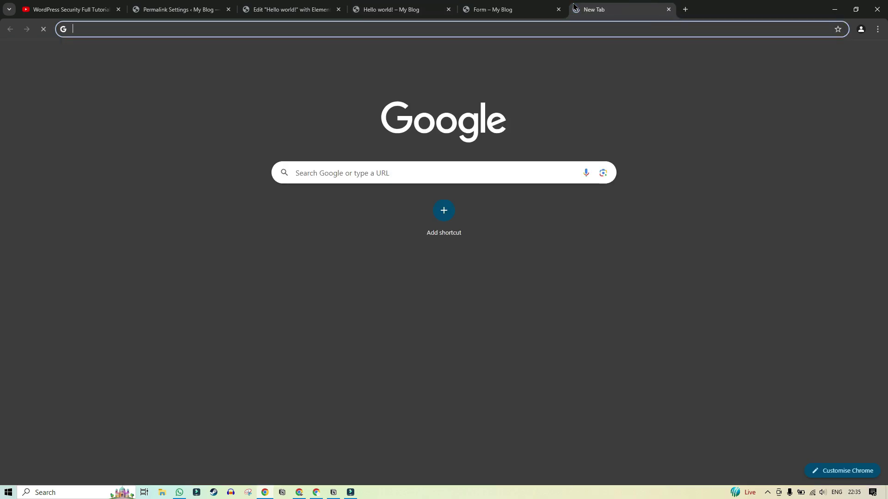
{"action": "type", "text": "kashif"}
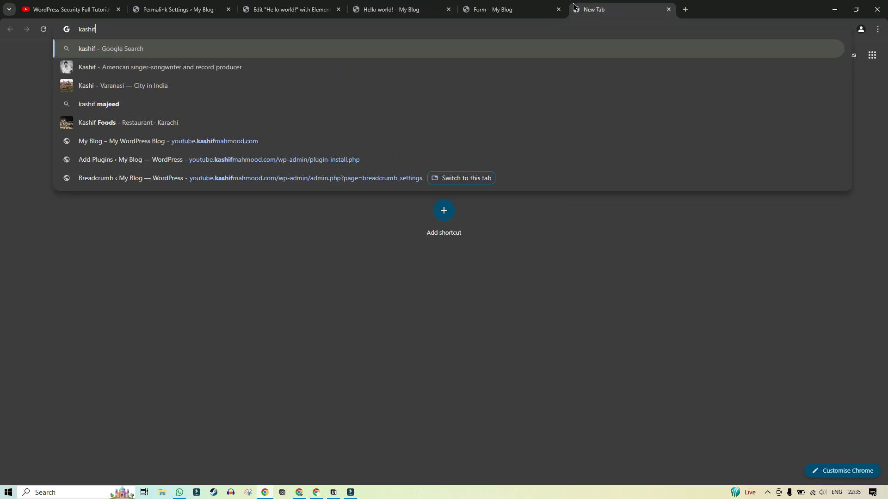
{"action": "type", "text": "ma"}
{"action": "key", "text": "Return"}
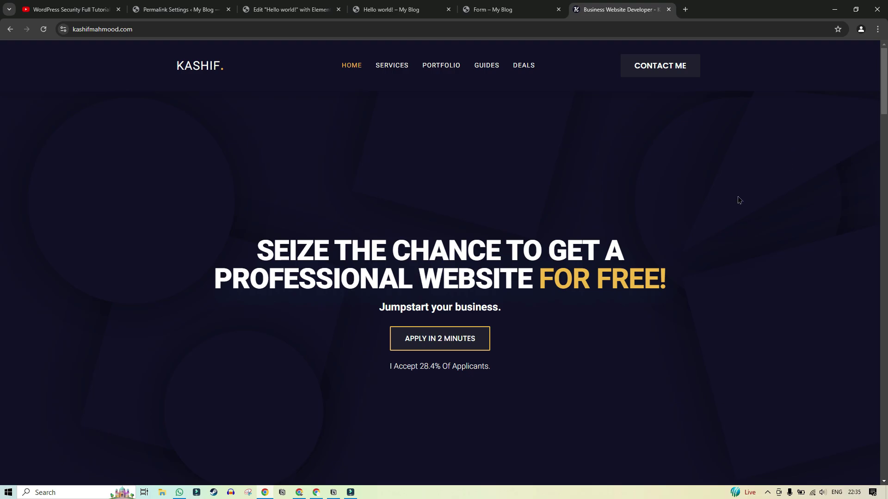
{"action": "scroll", "coordinate": [3, 98], "scroll_direction": "down", "scroll_amount": 20}
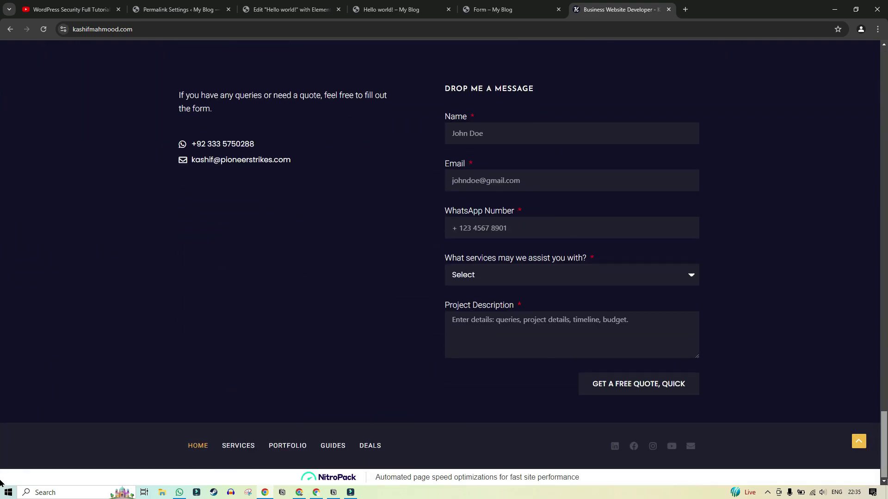
{"action": "key", "text": "ctrl+w"}
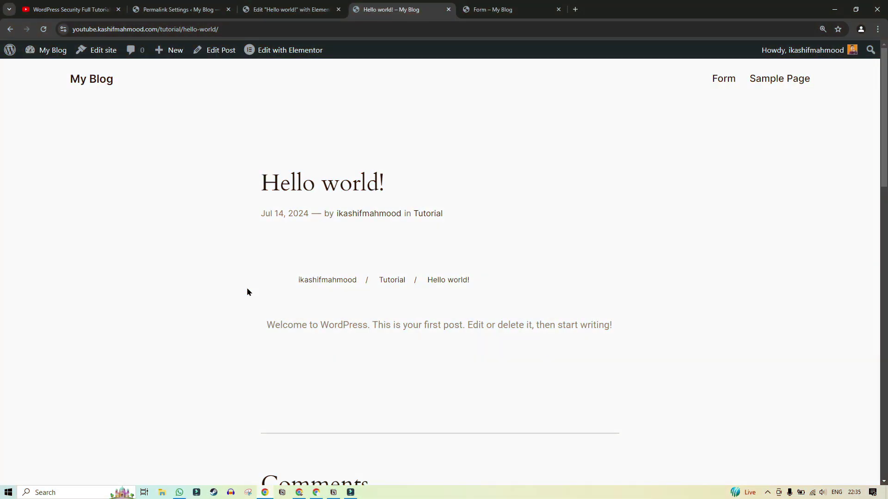